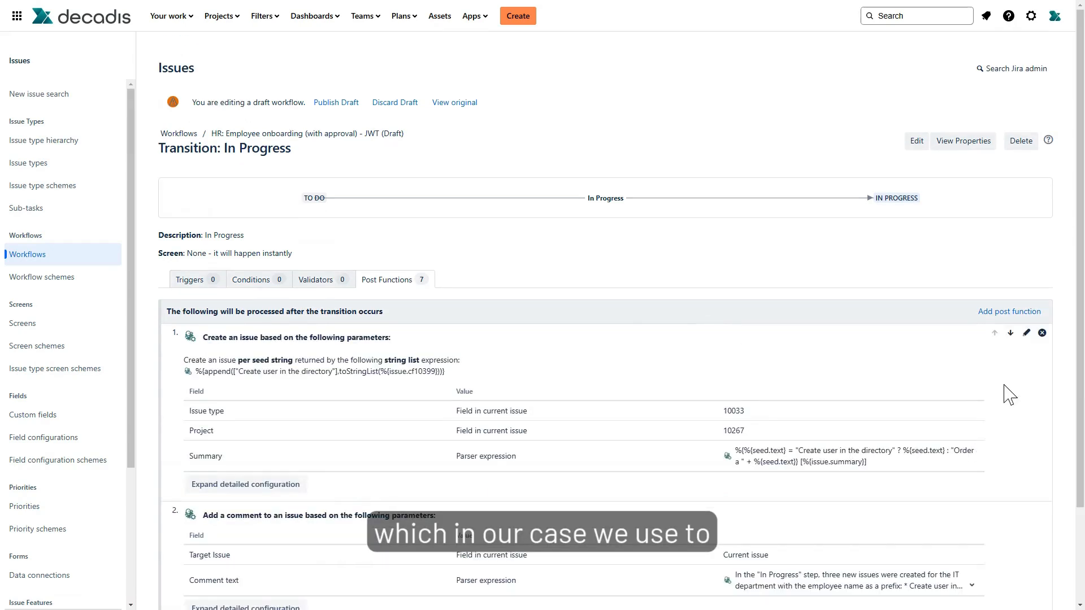
- Open the Create issue post function of the In Progress transition for editing and review the available Mode options
click(1026, 333)
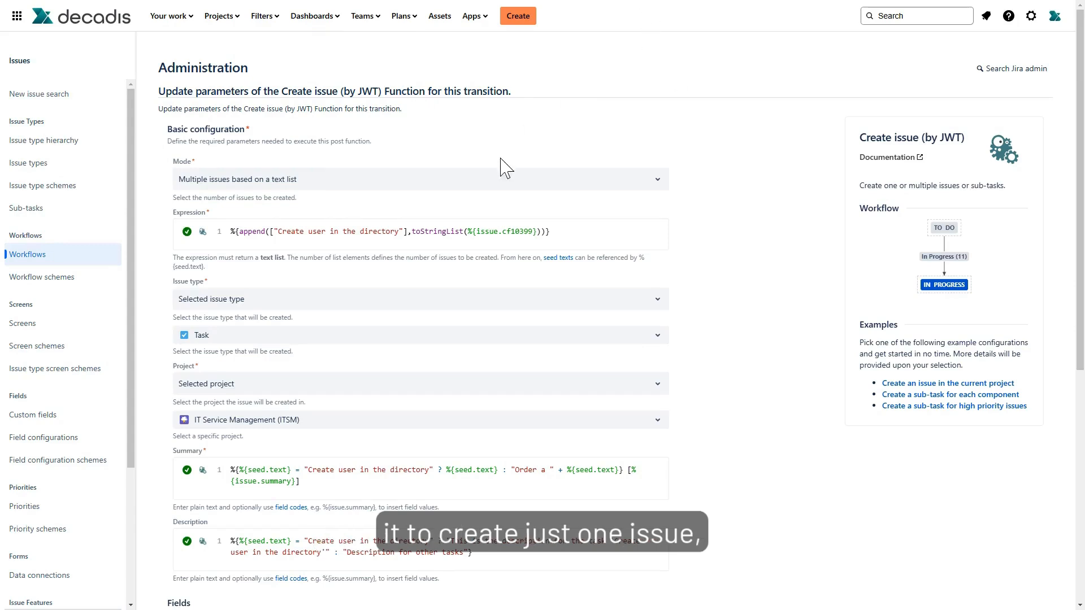
triple_click(476, 186)
click(476, 187)
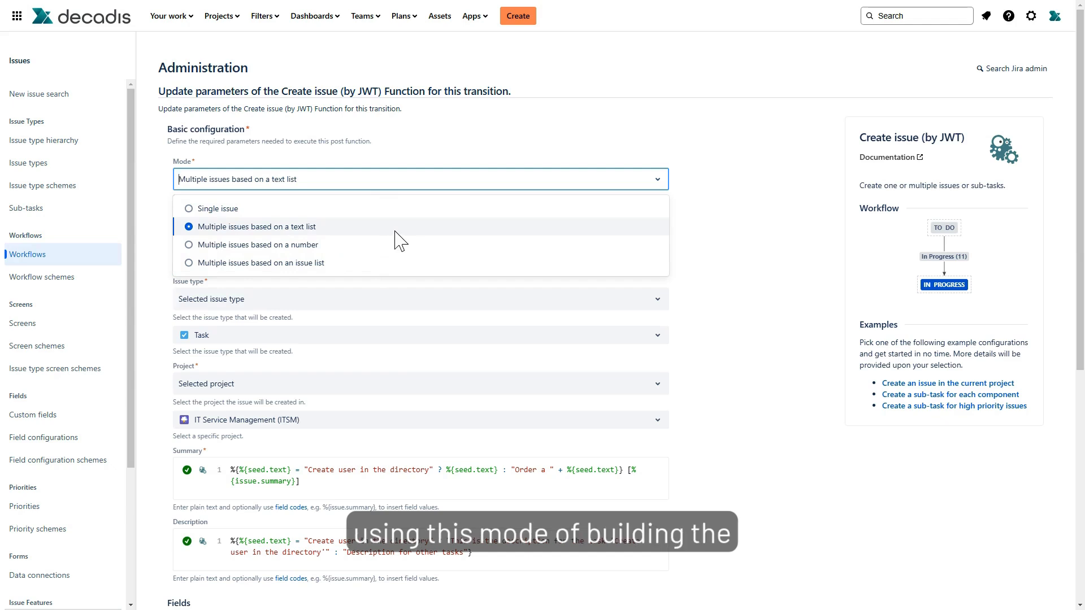
click(475, 144)
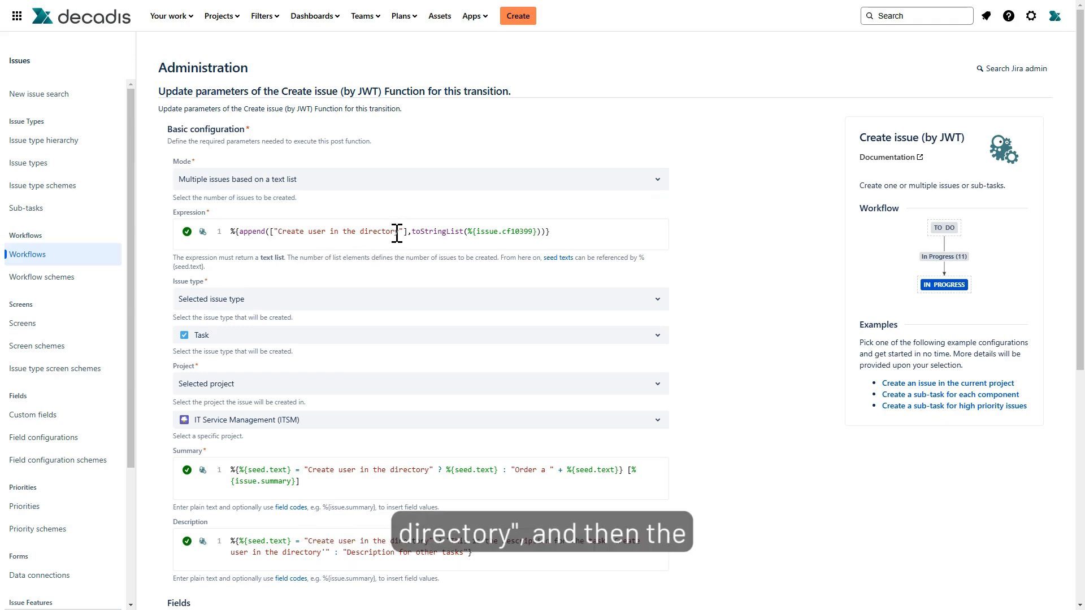
- Search the expression's field picker for the field with ID 10399
click(500, 231)
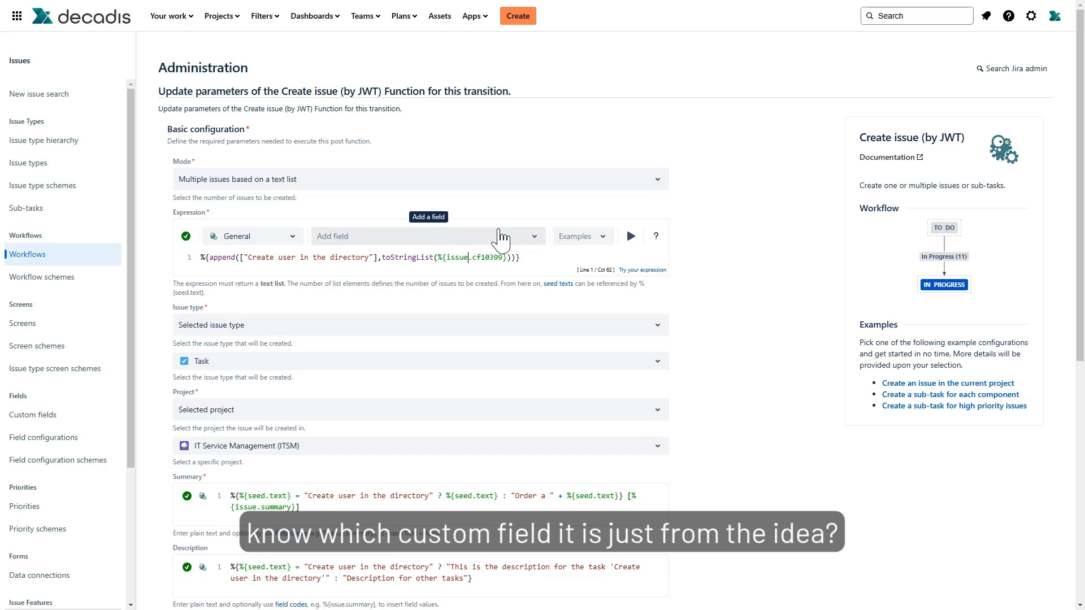
click(432, 237)
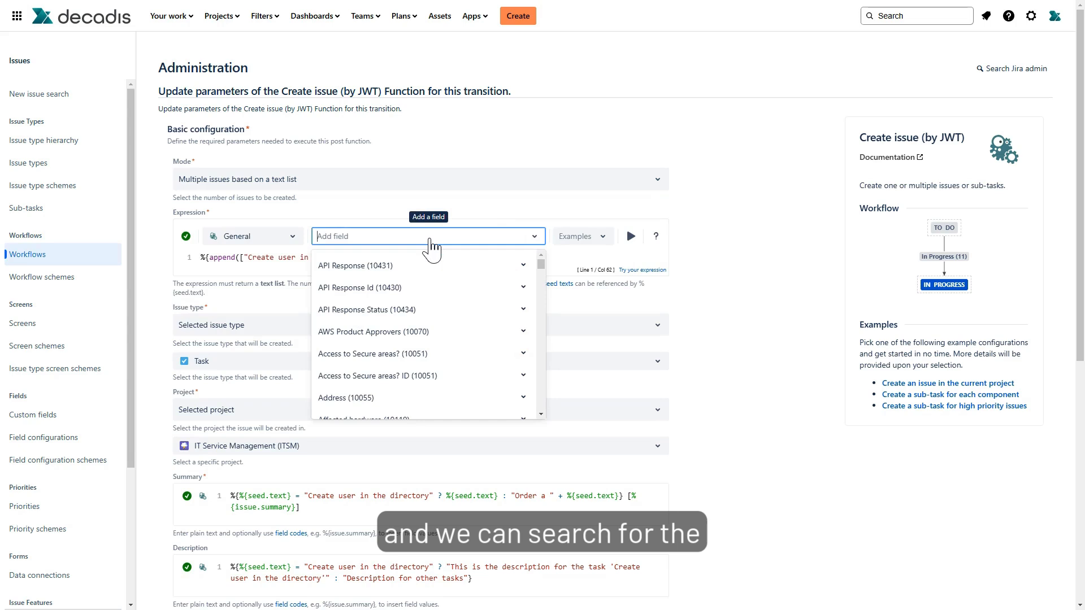
text(103999)
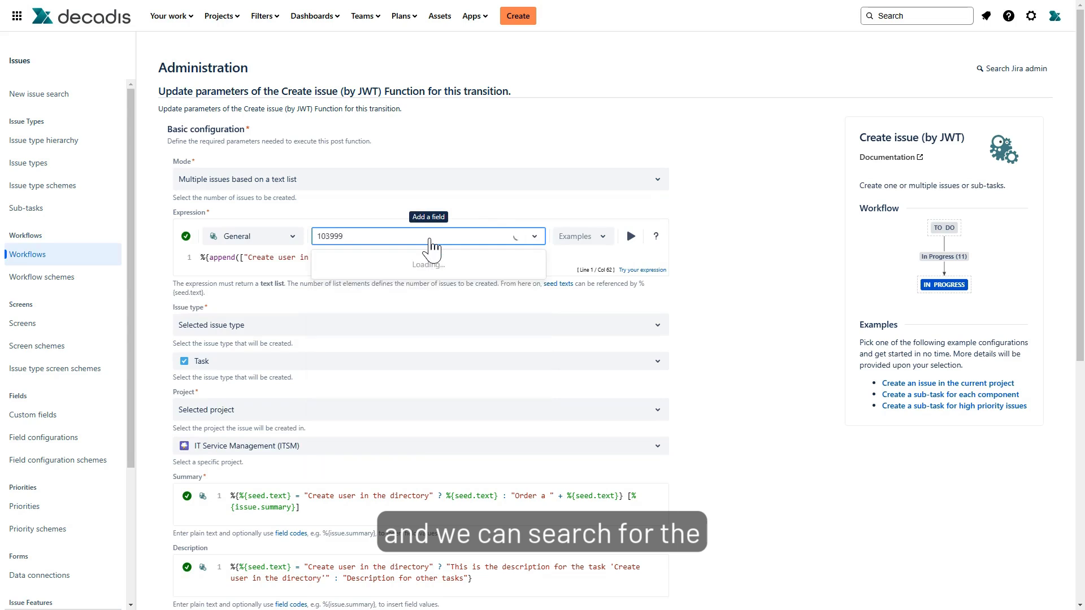
key(BackSpace)
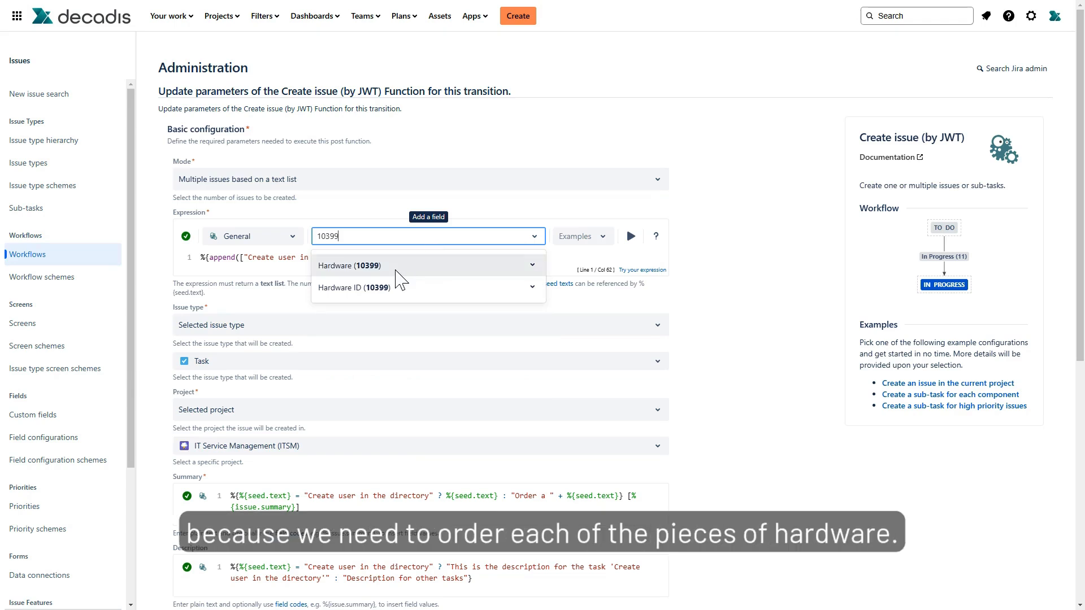
click(367, 206)
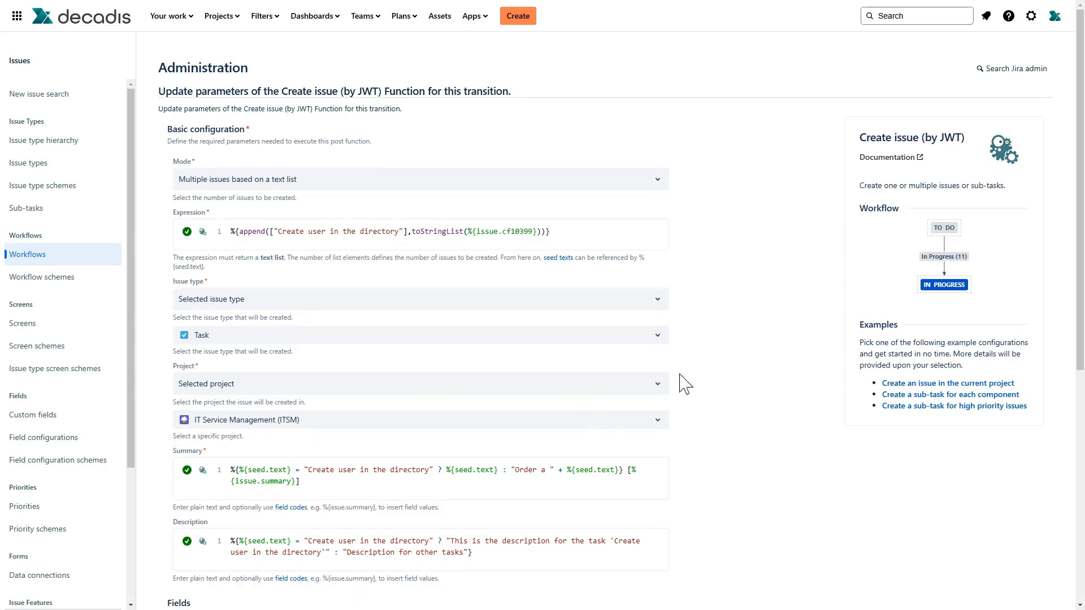
- Test the Summary expression using the seed text value Laptop, then close the test panel
scroll(709, 355, down, 1)
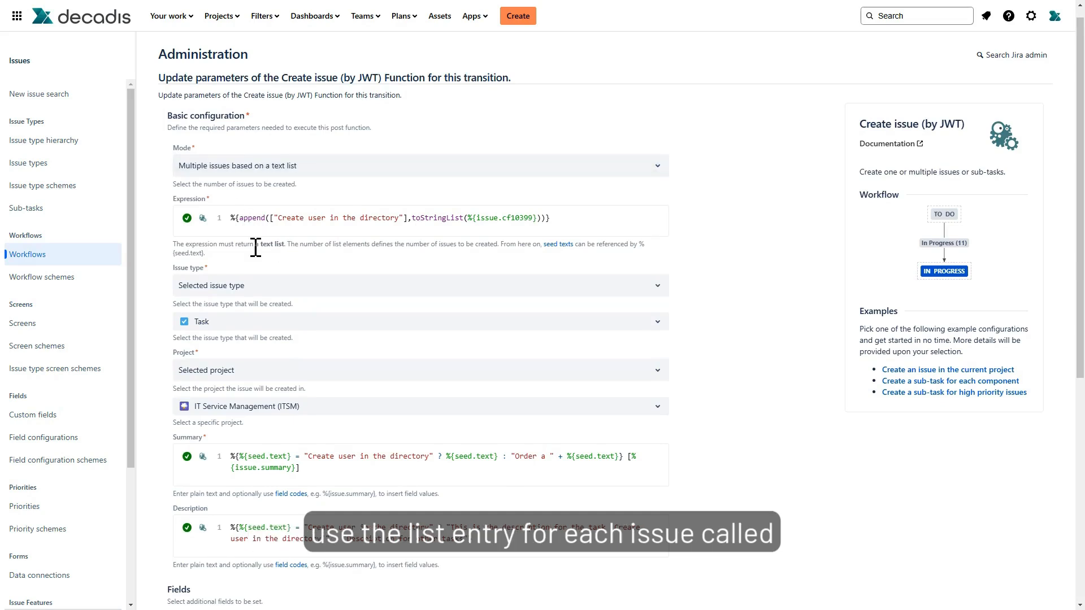
scroll(362, 281, down, 1)
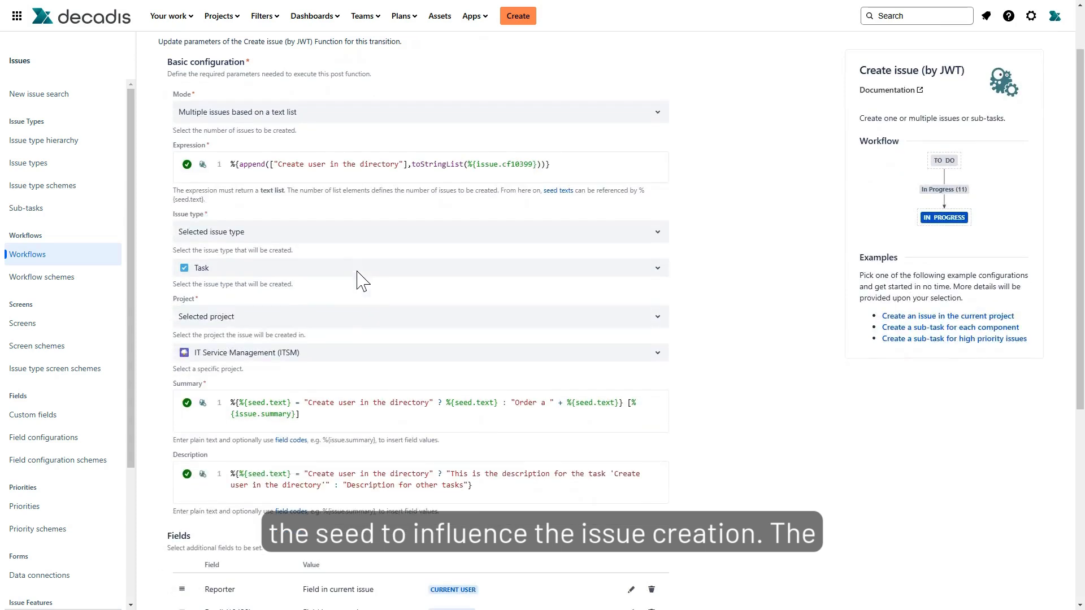
scroll(362, 281, down, 3)
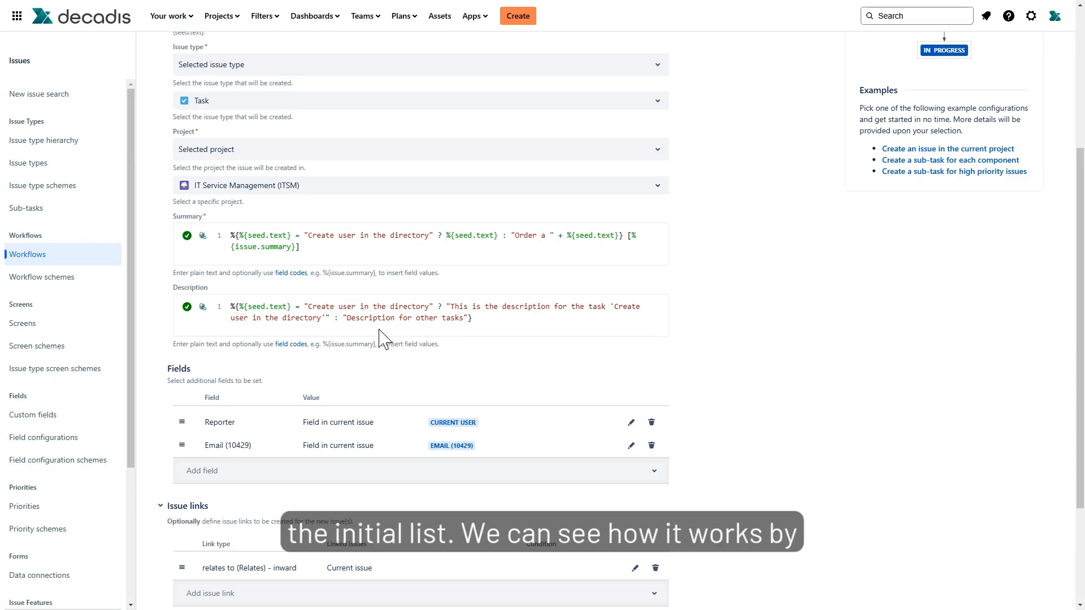
click(616, 251)
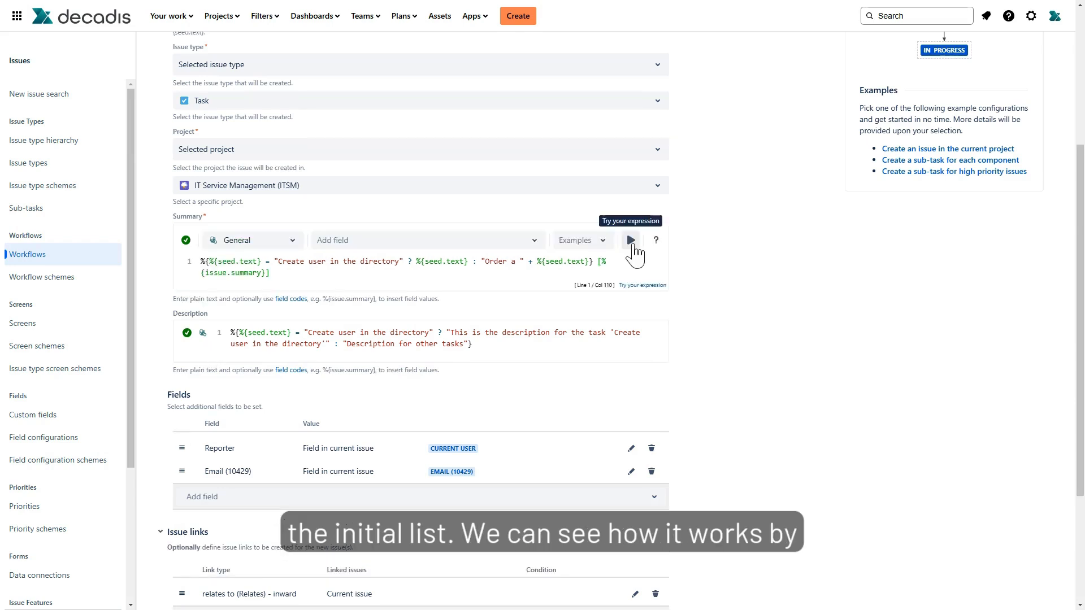
click(632, 243)
click(249, 412)
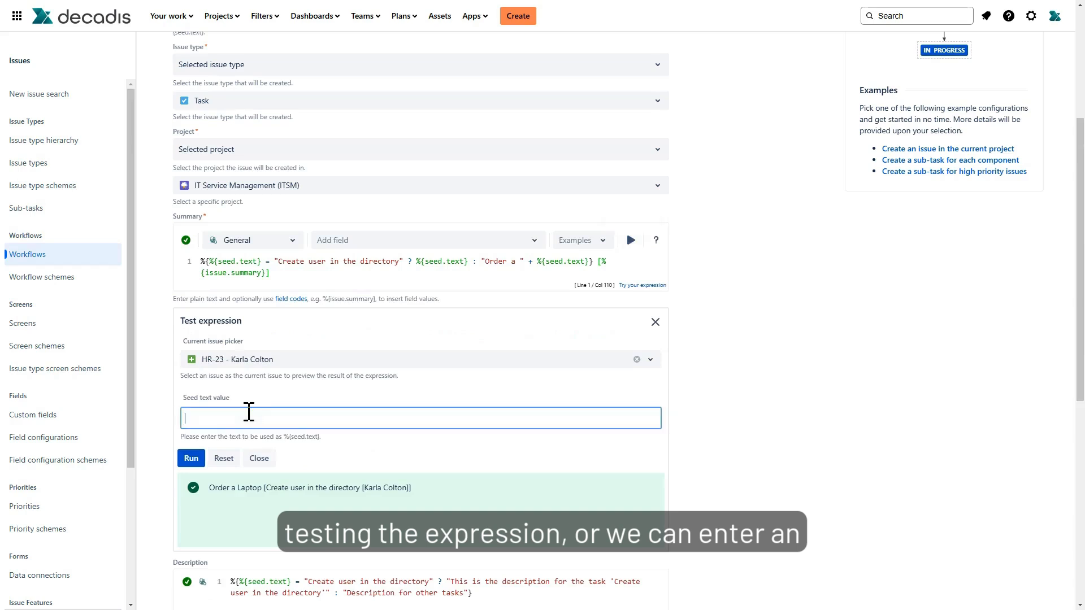
text(Laptop)
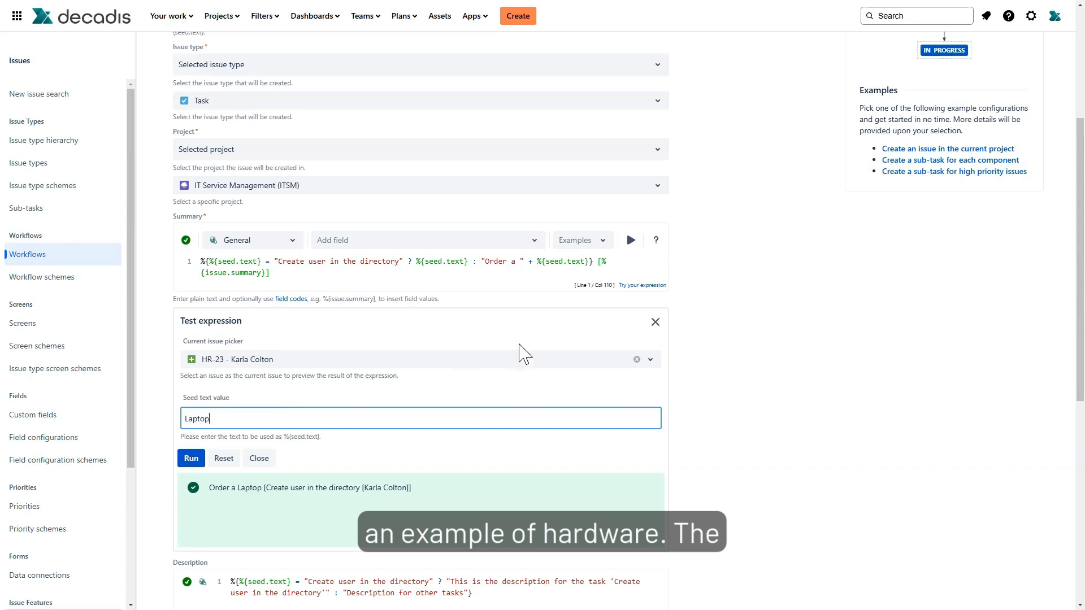
click(197, 461)
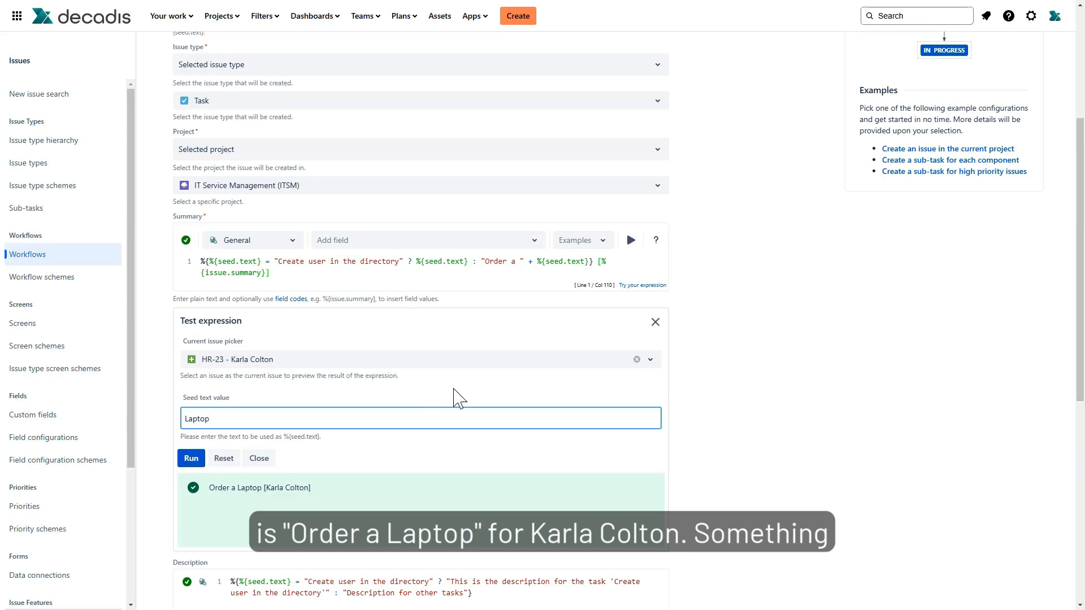
click(655, 322)
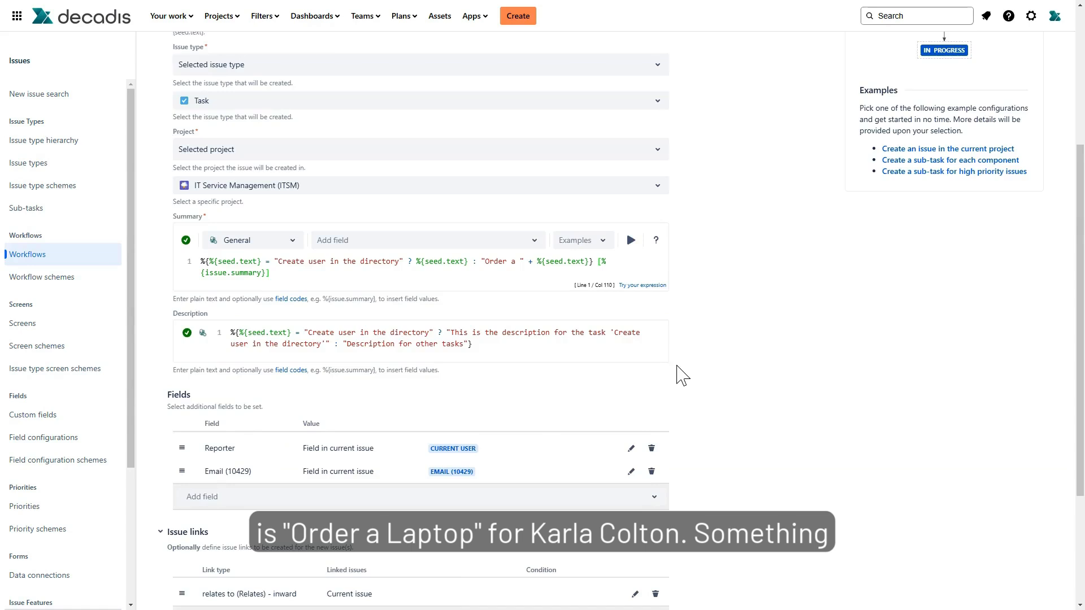
- Expand the Run as section, review its user options, and collapse it again
scroll(680, 375, down, 3)
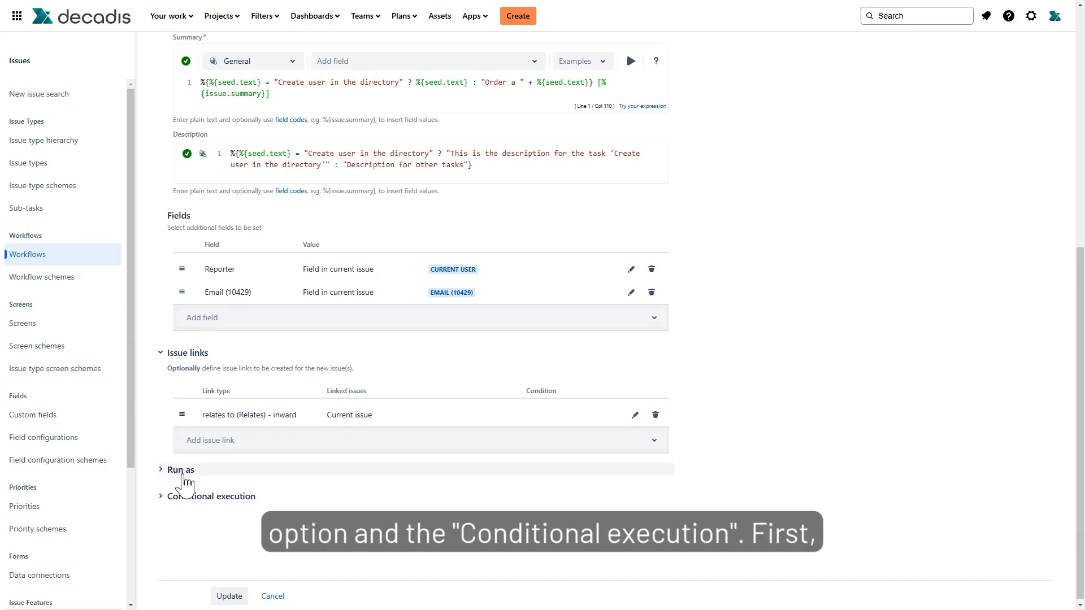
click(172, 468)
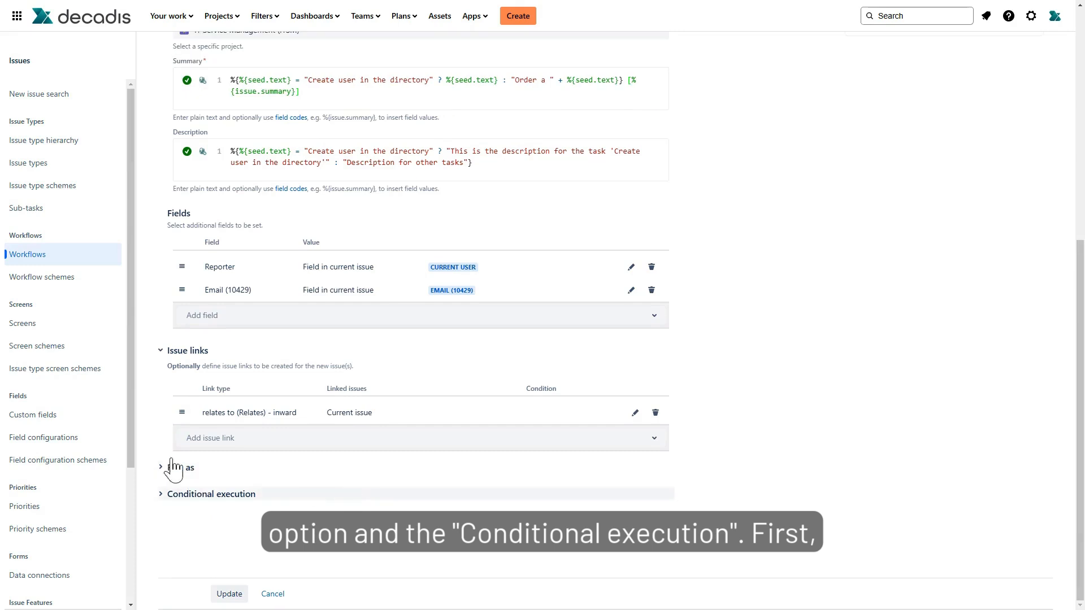
click(168, 474)
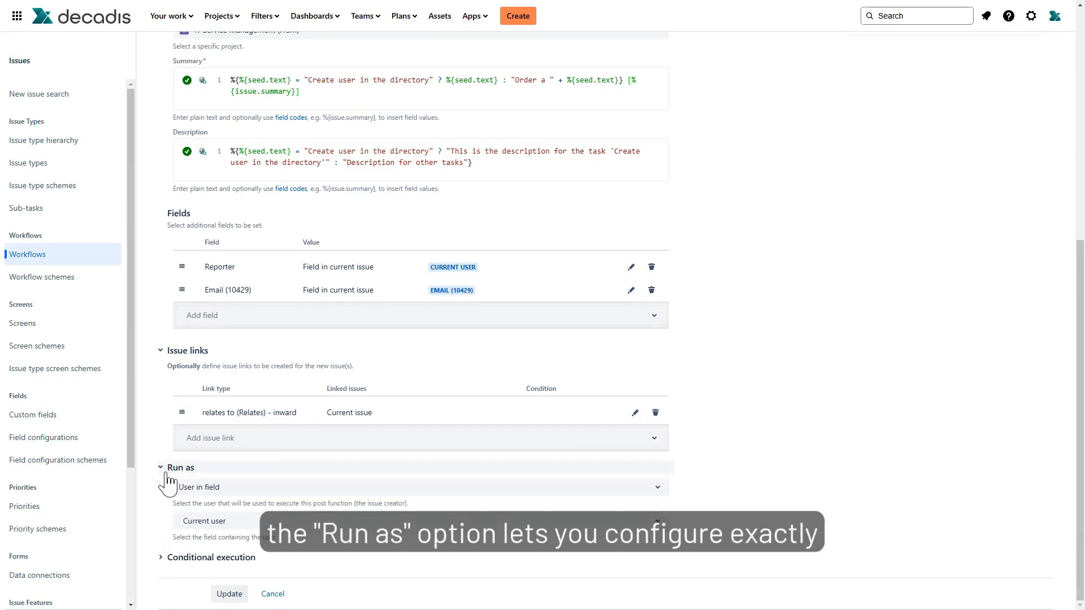
scroll(932, 509, down, 1)
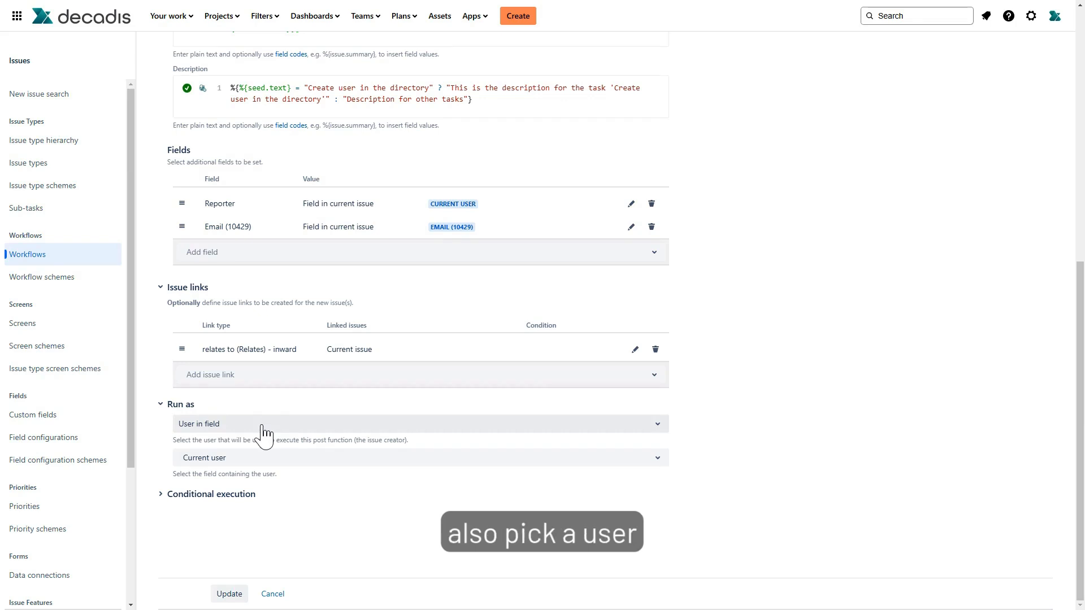
click(262, 427)
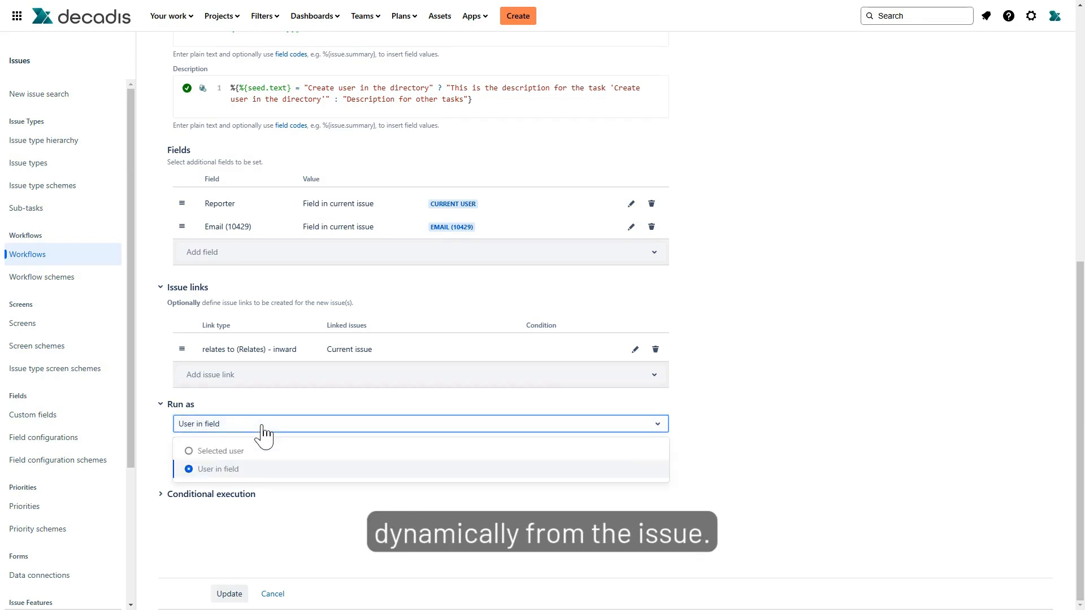
click(263, 426)
click(282, 410)
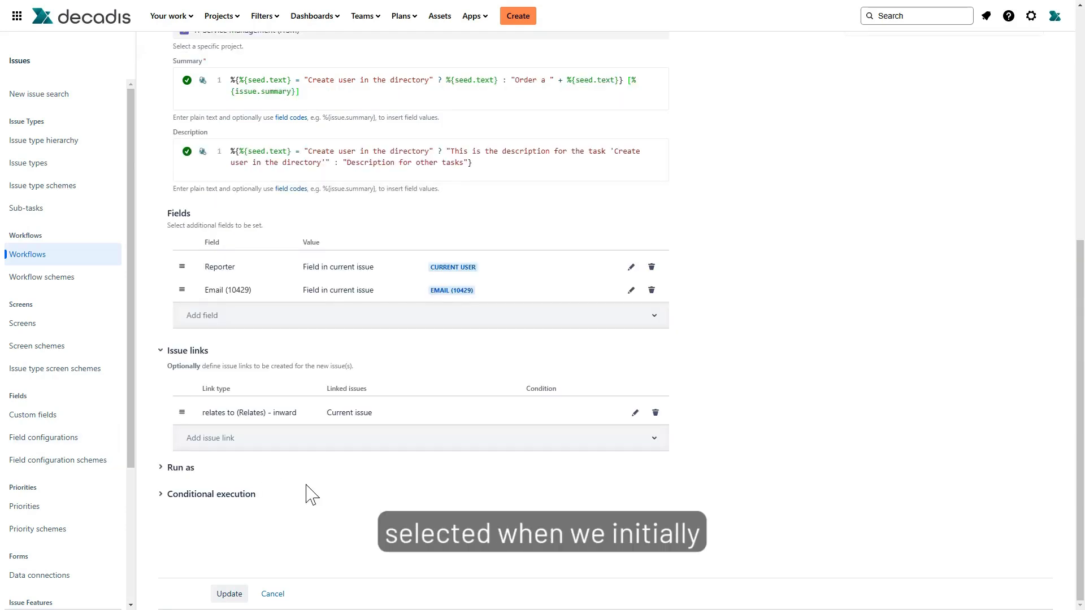
- Expand the Conditional execution section and open its expression editor
click(225, 495)
click(204, 496)
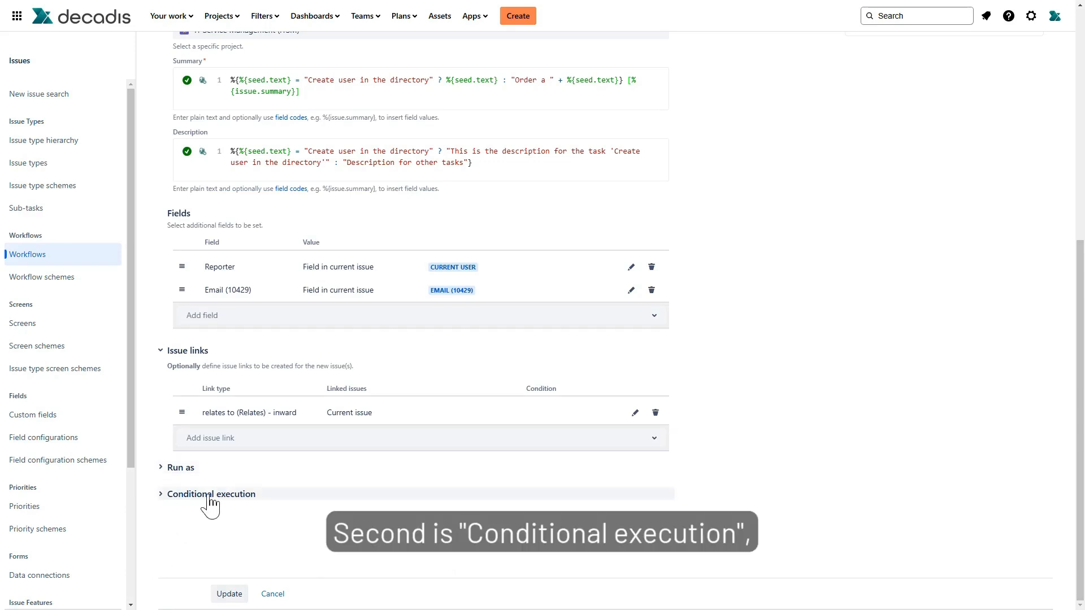
click(209, 495)
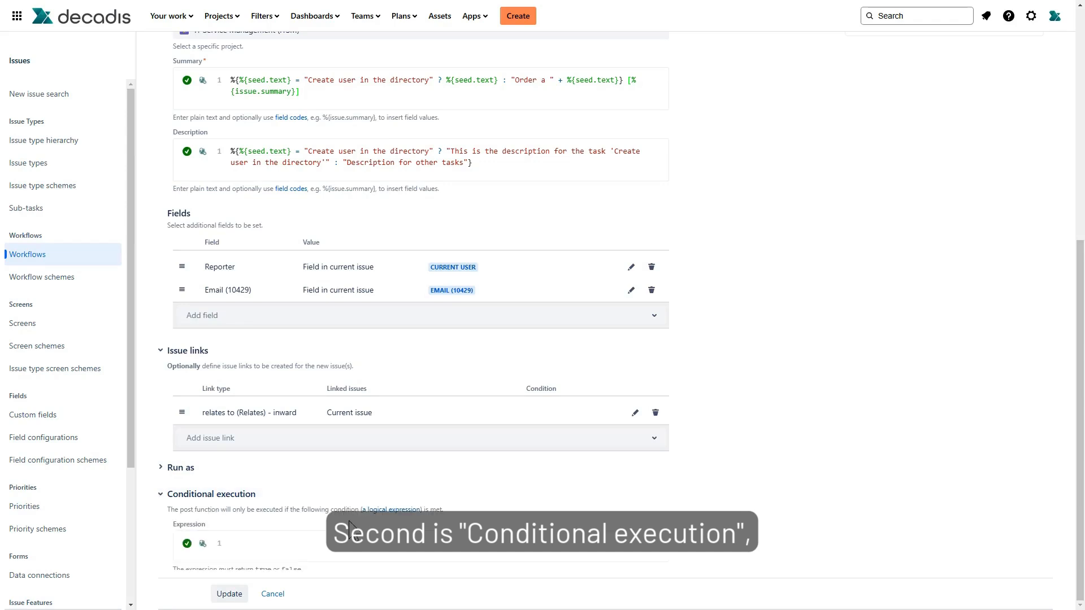
scroll(505, 556, down, 1)
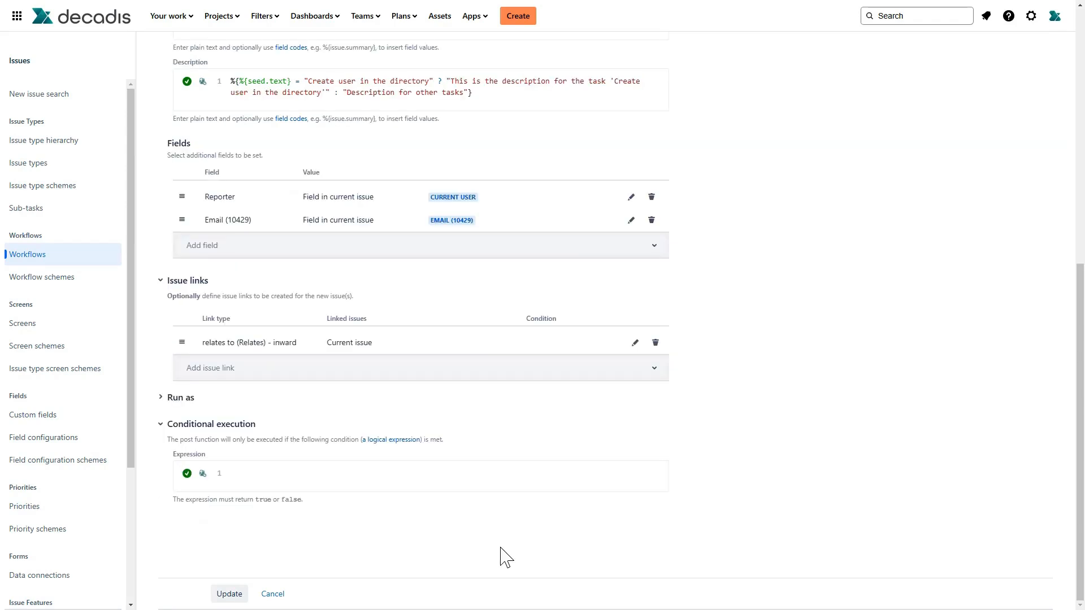
click(284, 474)
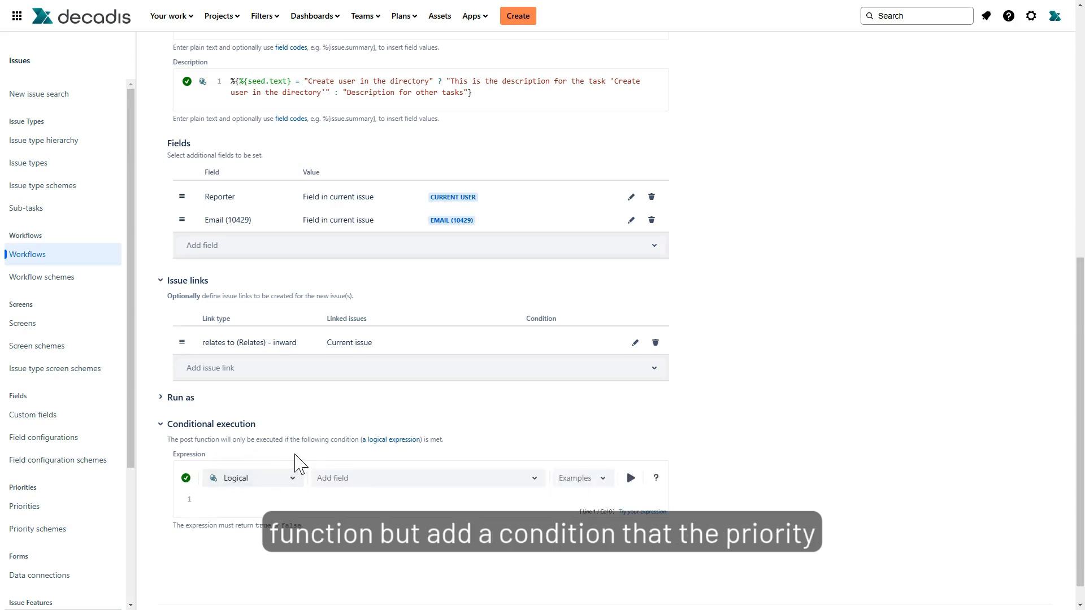
scroll(307, 545, down, 1)
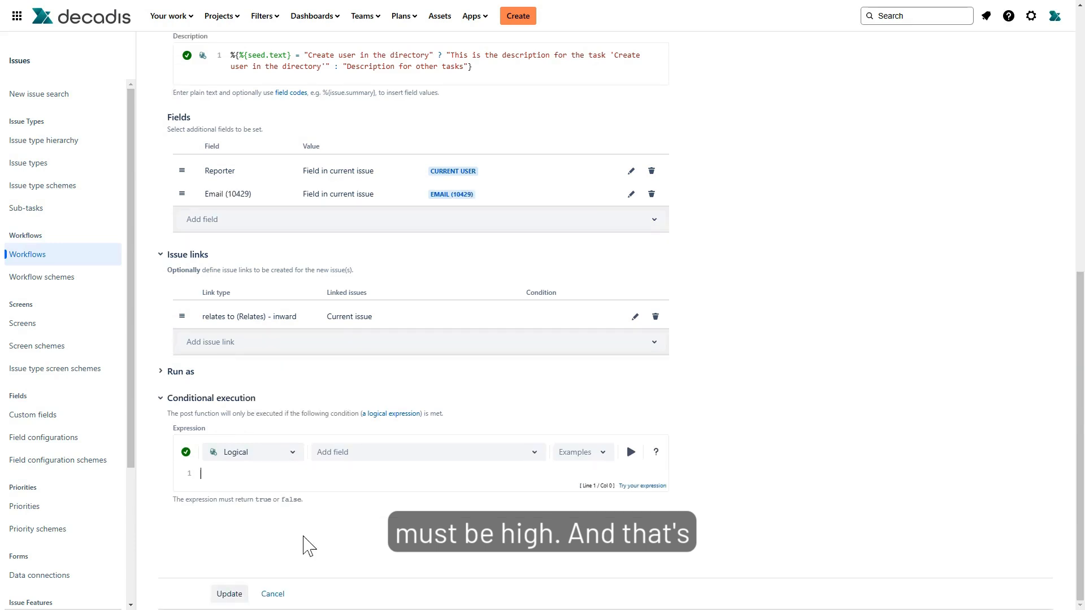